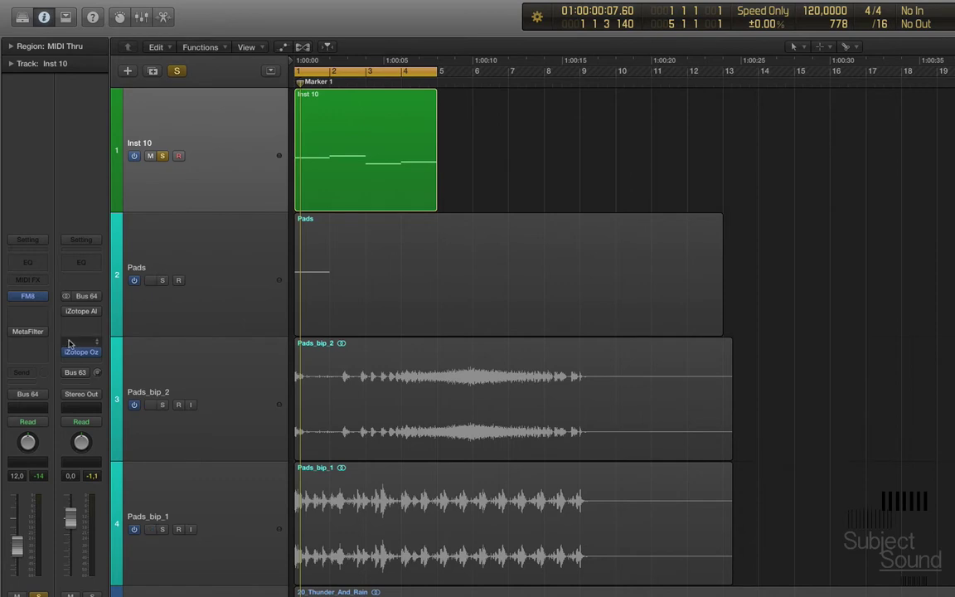
Open MetaFilter on the Inst 10 track, switch the effect on and play the Inst 10 region.
click(27, 331)
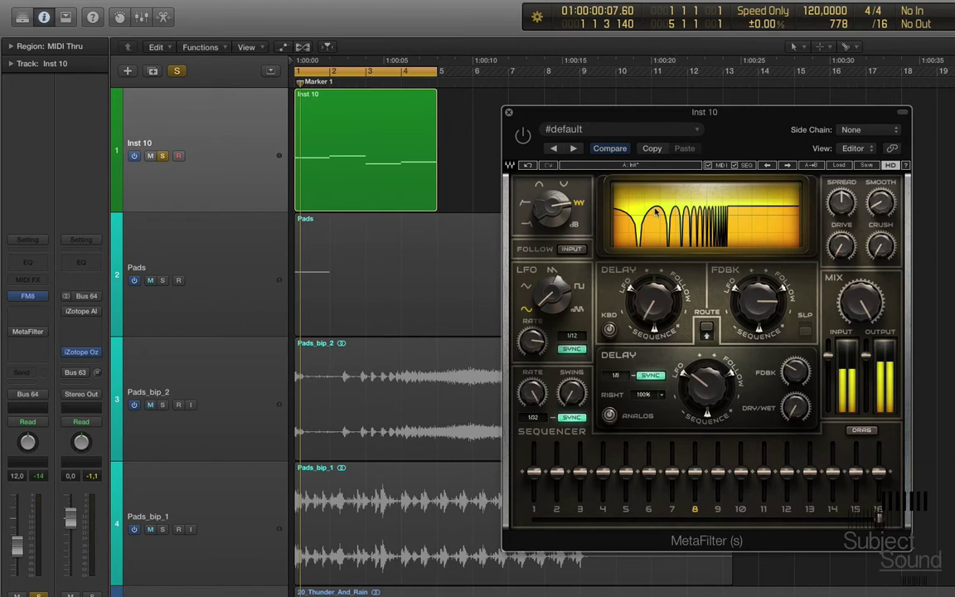
click(523, 136)
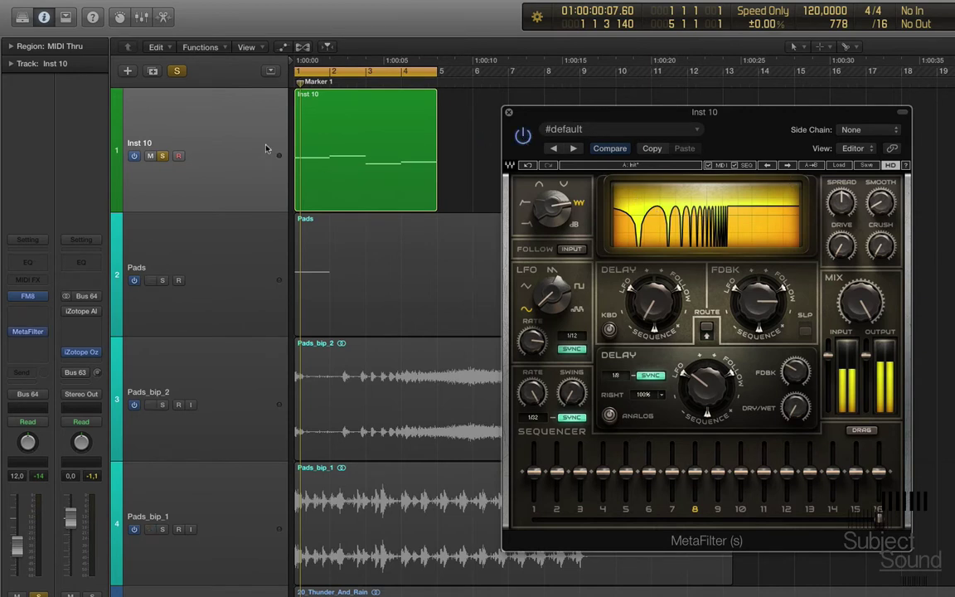
click(258, 165)
key(space)
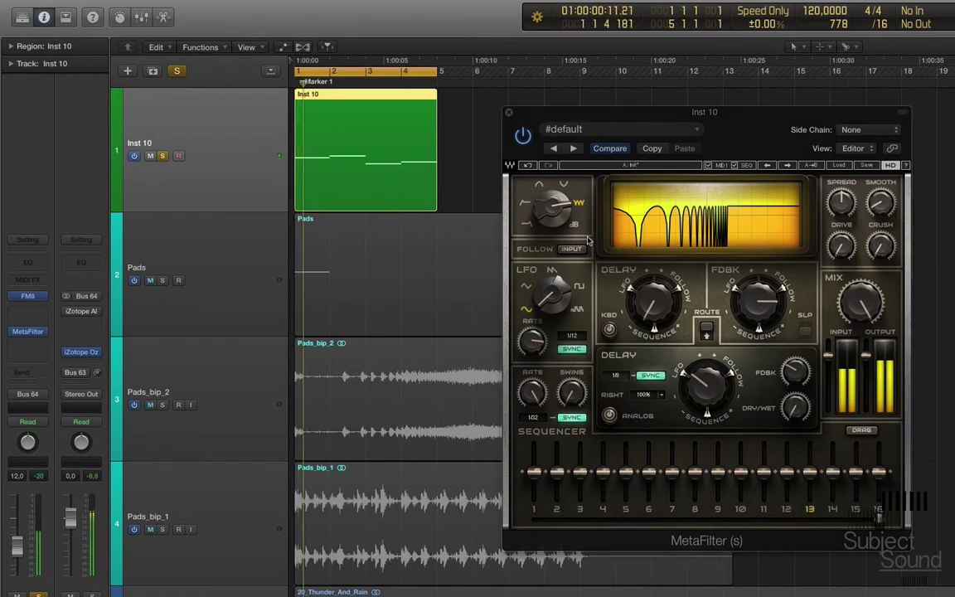
Compare the Inst 10 playback with MetaFilter bypassed and with it switched on.
click(523, 137)
key(space)
key(space)
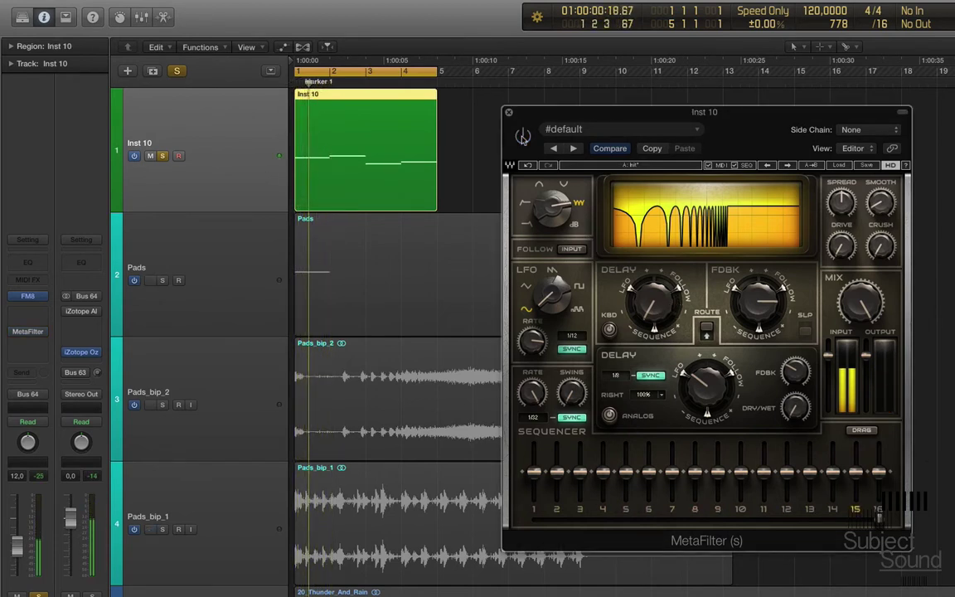
key(space)
click(523, 137)
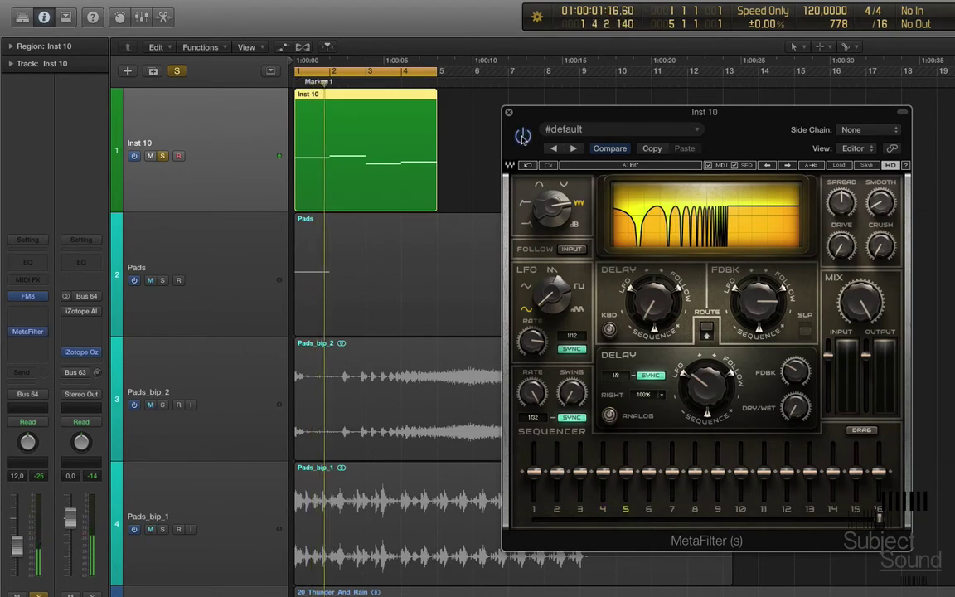
key(space)
Raise MetaFilter's comb delay, adjust its feedback slightly and close the plug-in window.
mouse_move(677, 302)
mouse_down()
mouse_move(678, 277)
mouse_move(678, 315)
mouse_up()
drag(776, 310, 775, 306)
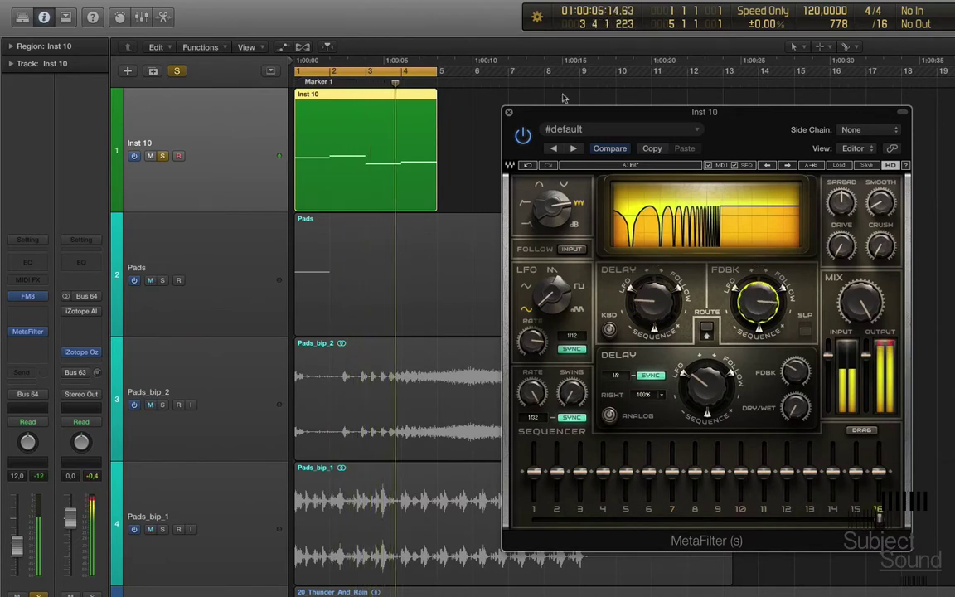
click(509, 113)
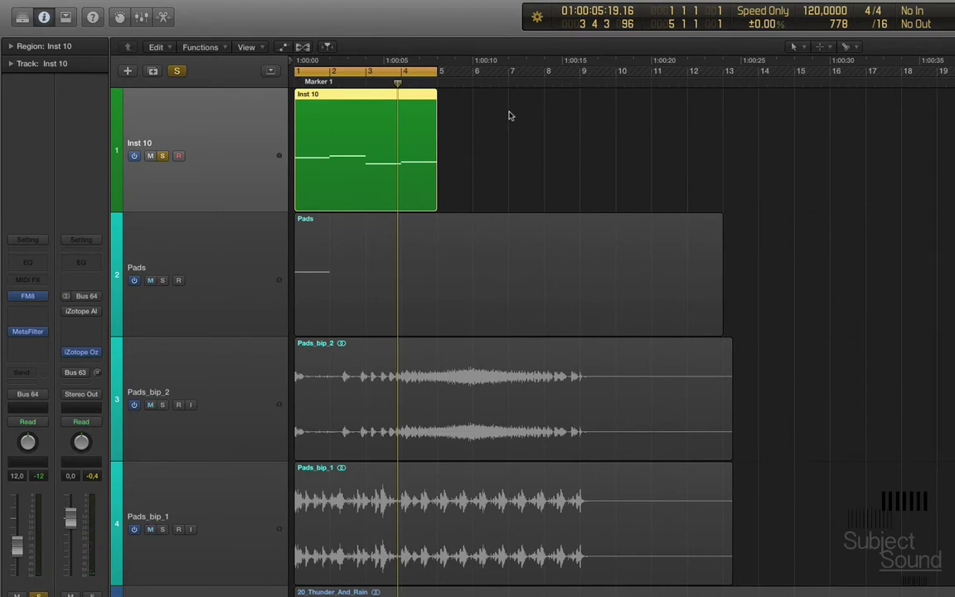
Bypass MetaFilter and insert a Stereo Delay in the empty effect slot above it on Inst 10.
click(13, 331)
key(space)
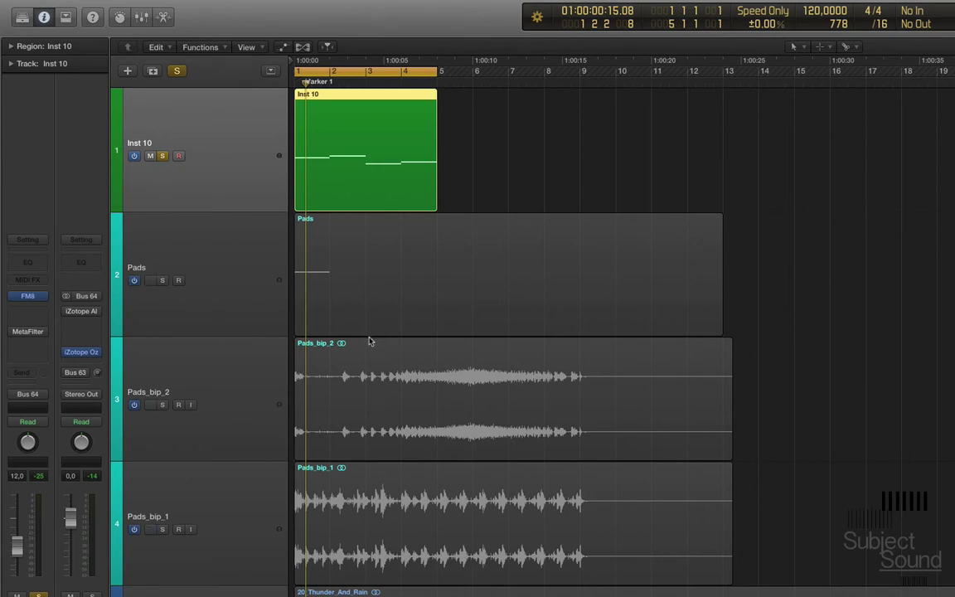
click(45, 320)
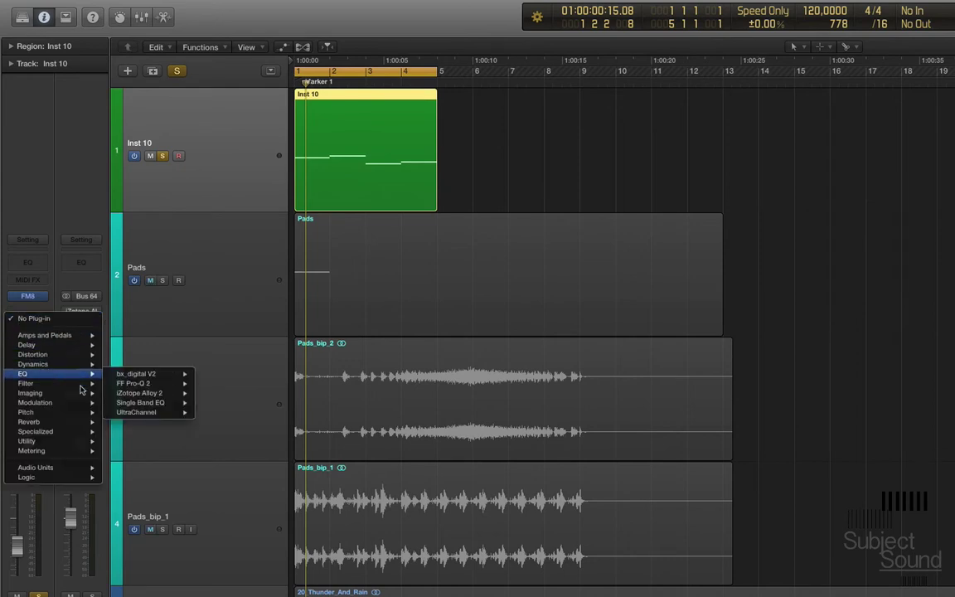
mouse_move(80, 364)
mouse_move(72, 346)
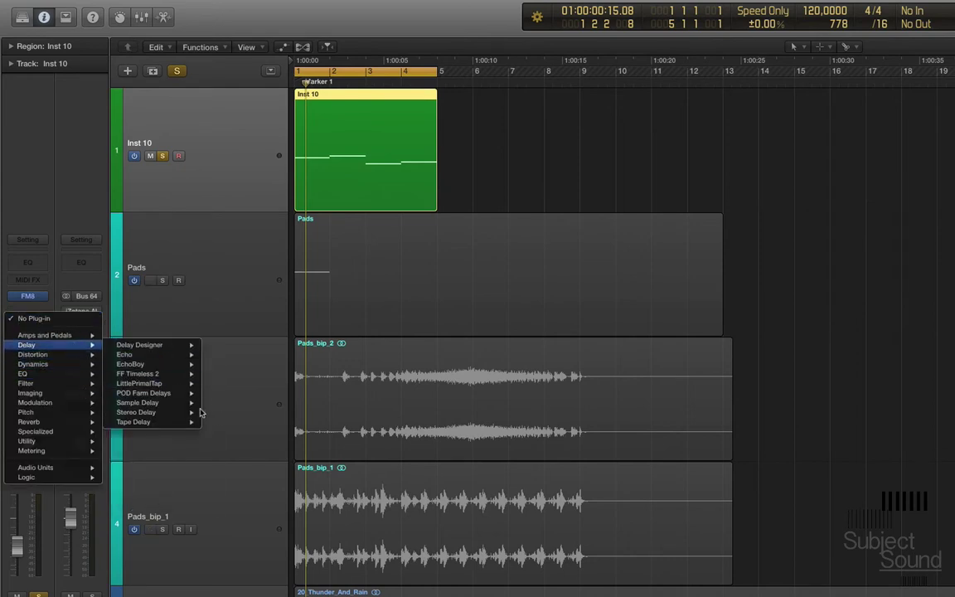
mouse_move(195, 412)
click(225, 414)
drag(232, 62, 489, 74)
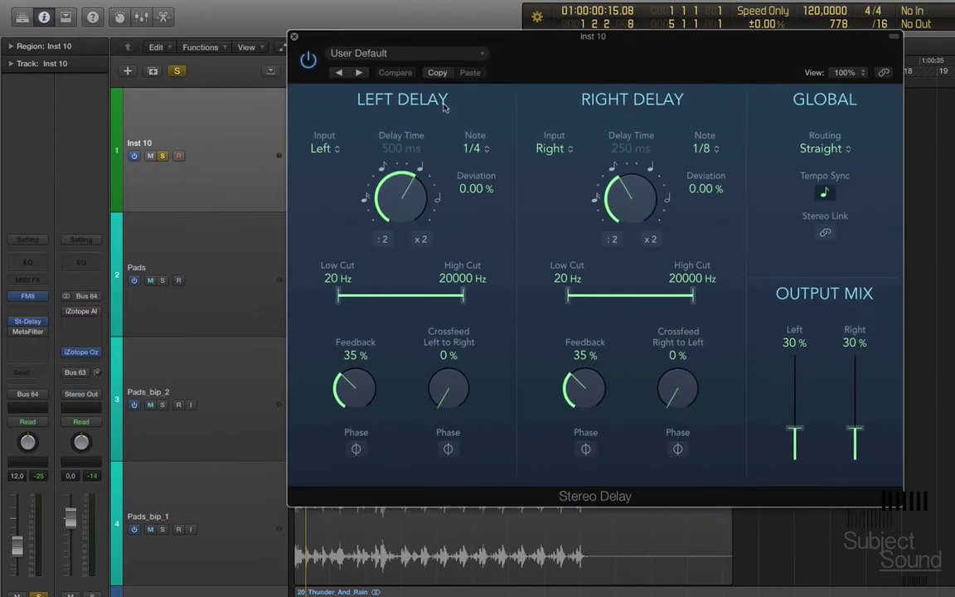
drag(557, 59, 610, 49)
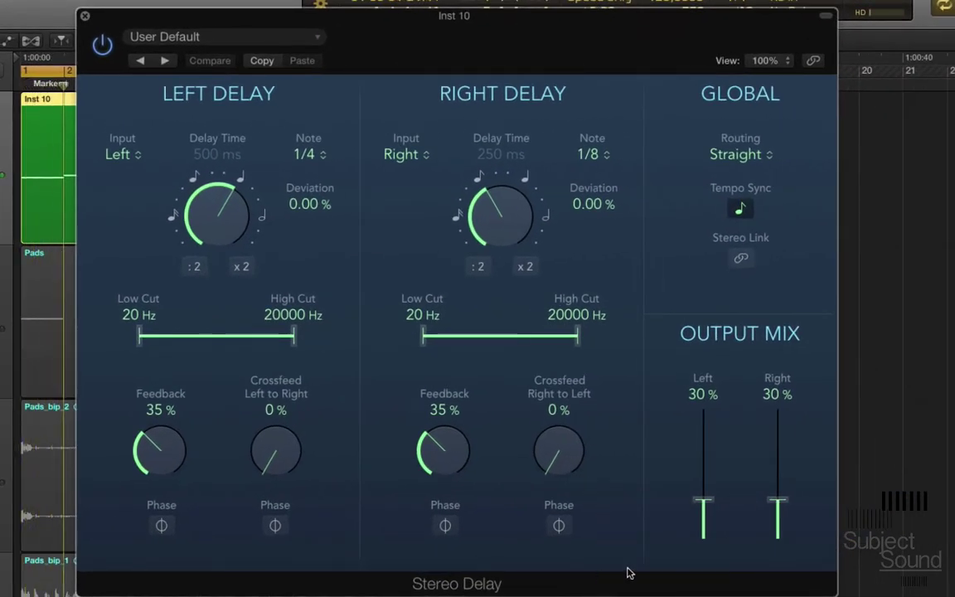
Set the Stereo Delay's left and right output mix to 54% each and turn off Tempo Sync.
drag(703, 502, 714, 473)
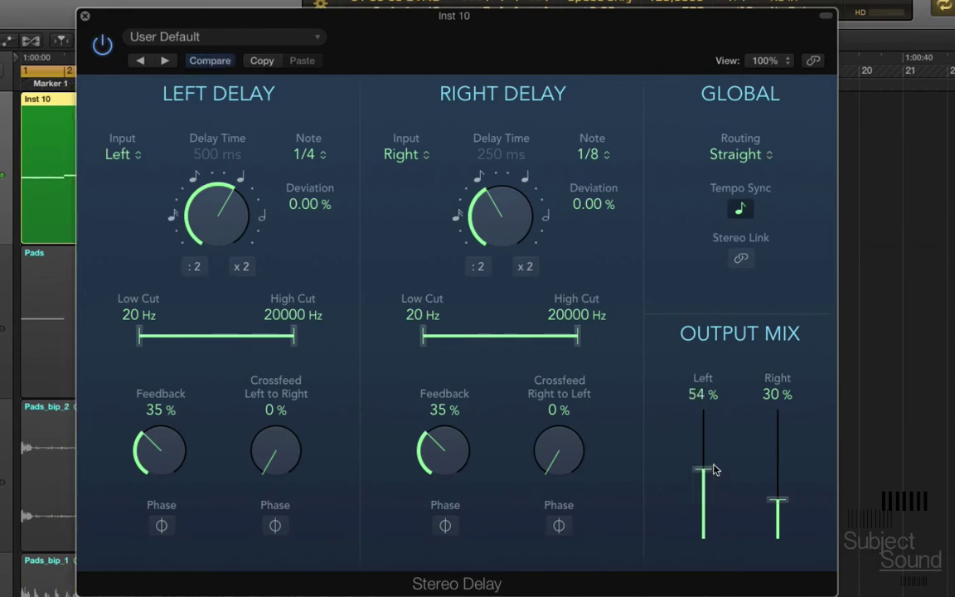
drag(779, 503, 780, 470)
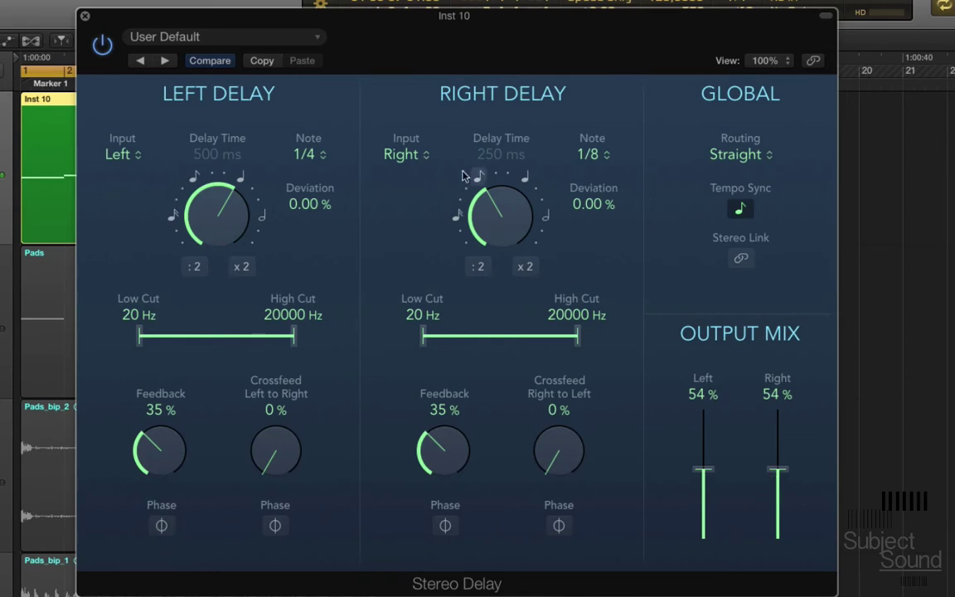
click(307, 154)
click(721, 172)
click(740, 211)
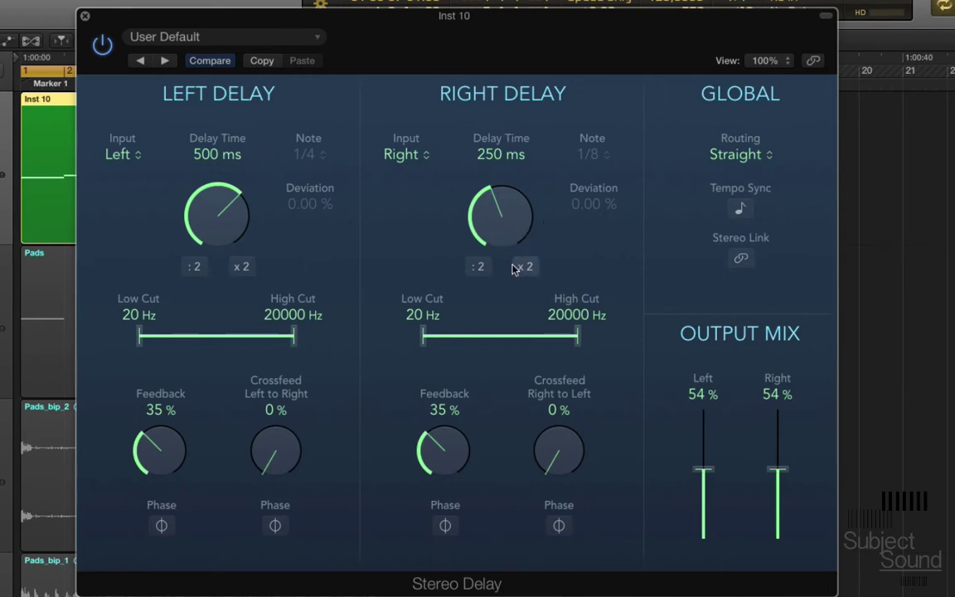
Sweep the Stereo Delay's times during playback, ending at 29.0 ms on the left and 15.0 ms on the right.
mouse_move(511, 234)
mouse_down()
mouse_move(511, 219)
mouse_move(508, 247)
mouse_move(501, 240)
mouse_move(516, 235)
mouse_move(507, 223)
mouse_move(510, 230)
mouse_up()
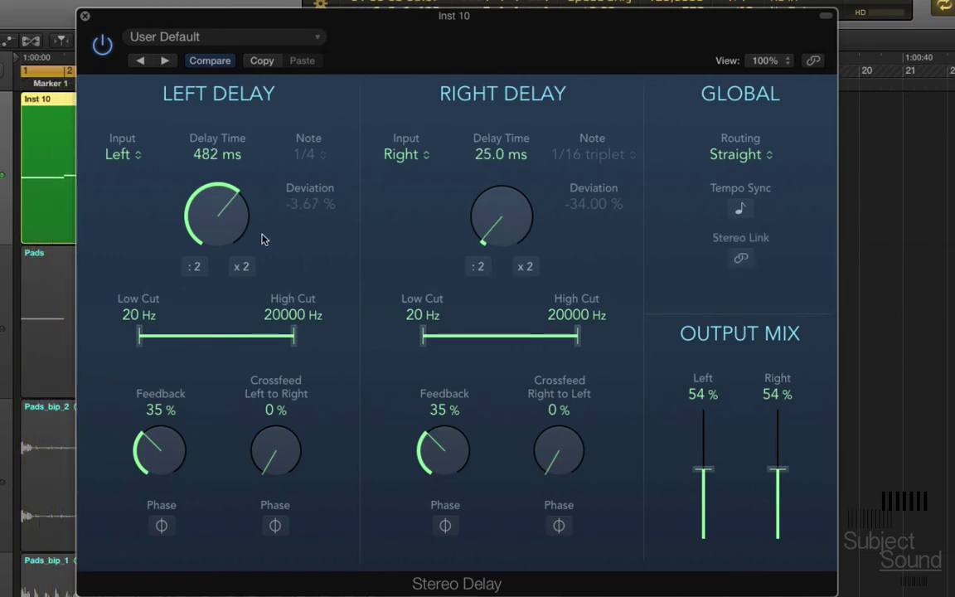
drag(224, 228, 198, 219)
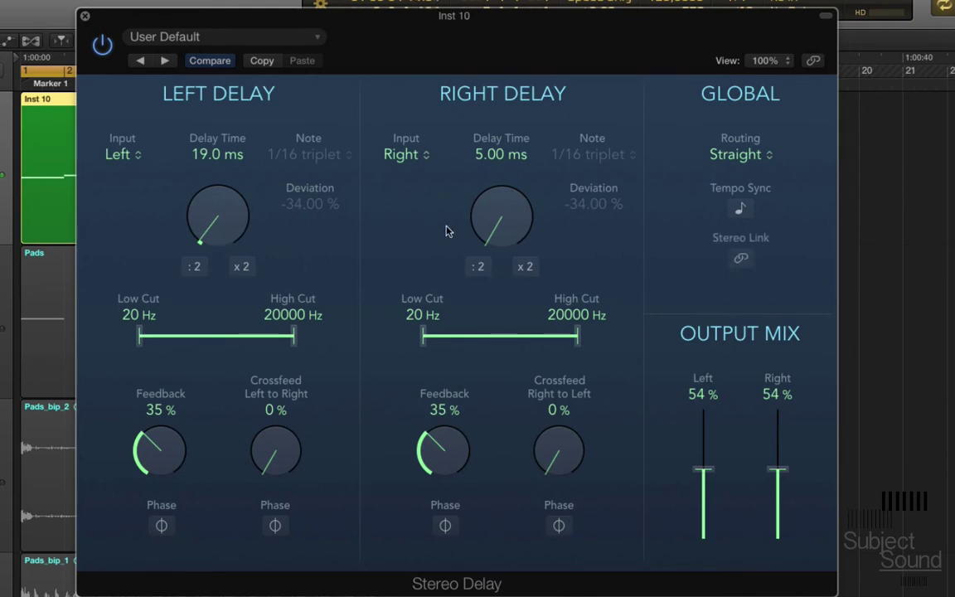
drag(487, 225, 489, 221)
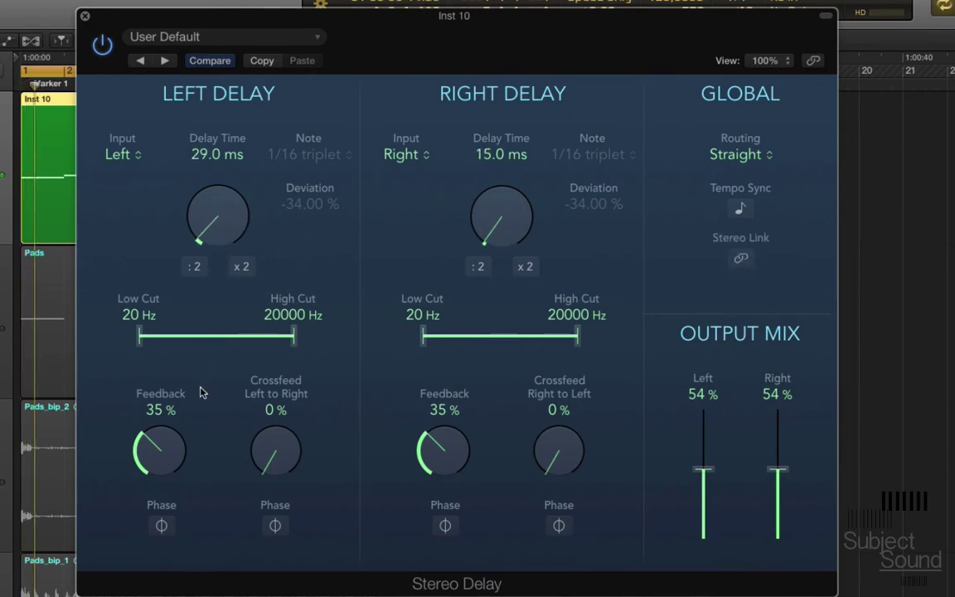
Set the Stereo Delay's feedback to 62% left and 69% right and sweep both delay times again.
drag(161, 454, 166, 447)
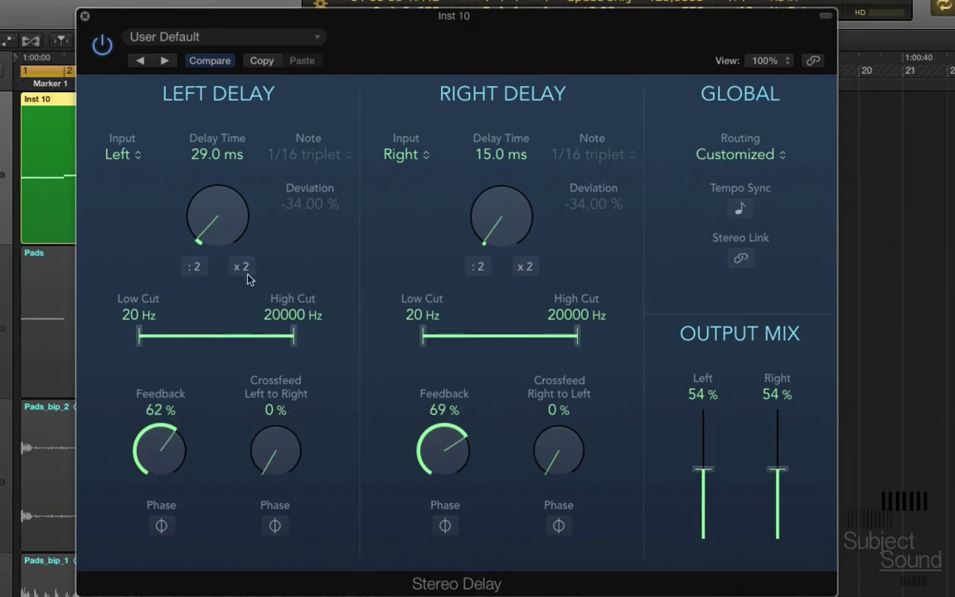
drag(218, 212, 357, 199)
drag(489, 217, 381, 185)
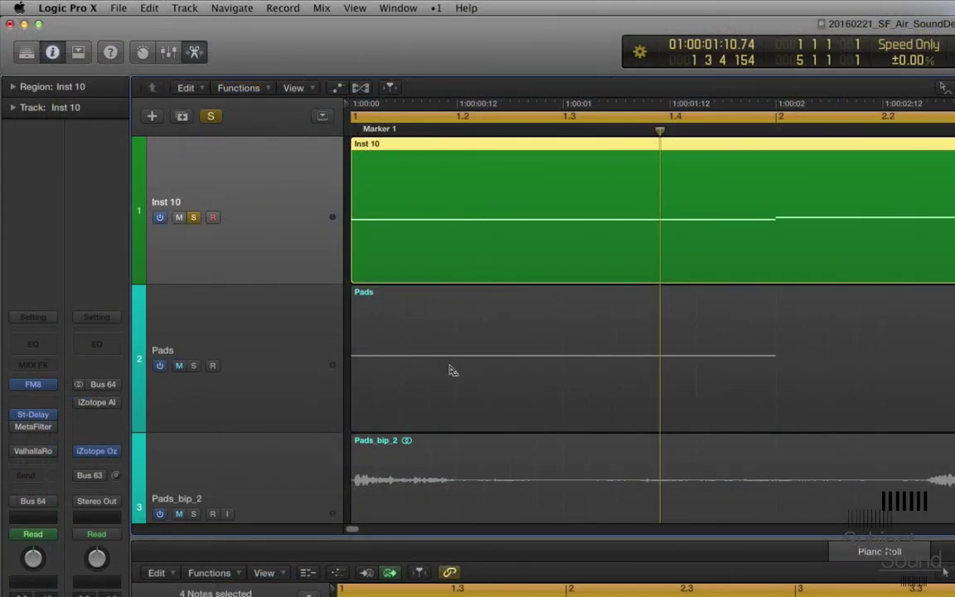
Bypass the Stereo Delay, set ValhallaRoom's mix to 21.2% and decay to 1.55 s, and audition the track.
click(16, 414)
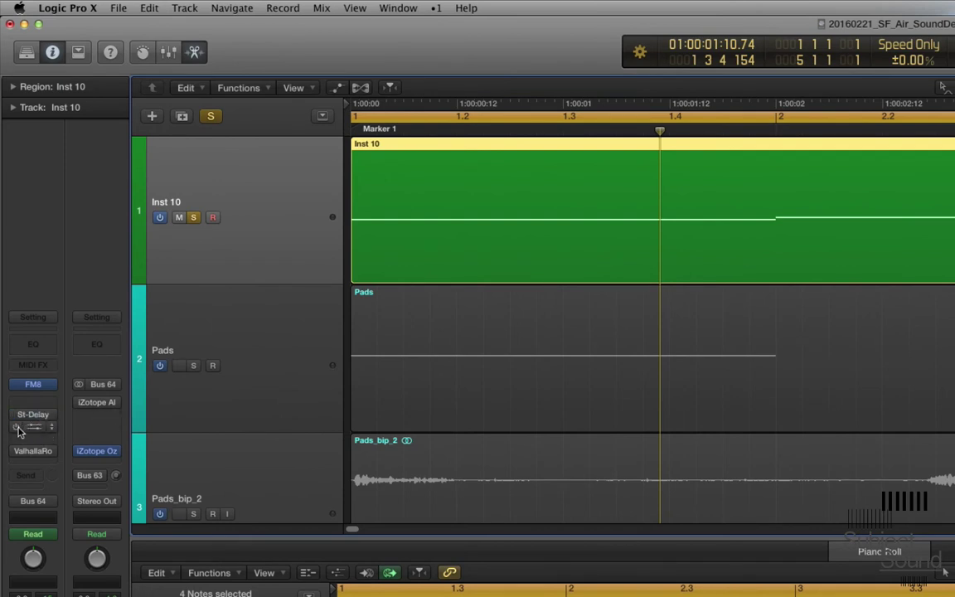
mouse_move(18, 451)
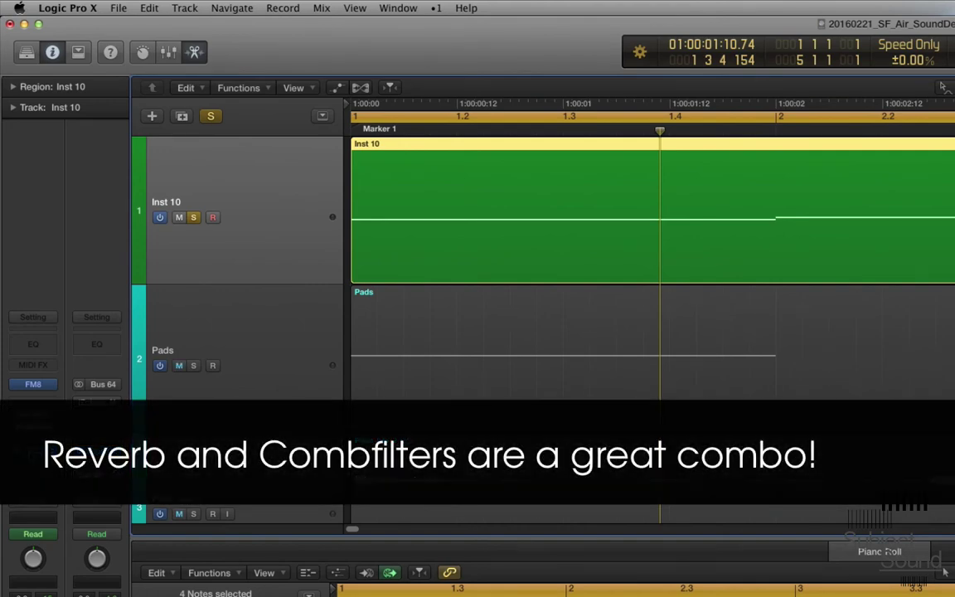
click(34, 451)
drag(31, 282, 30, 297)
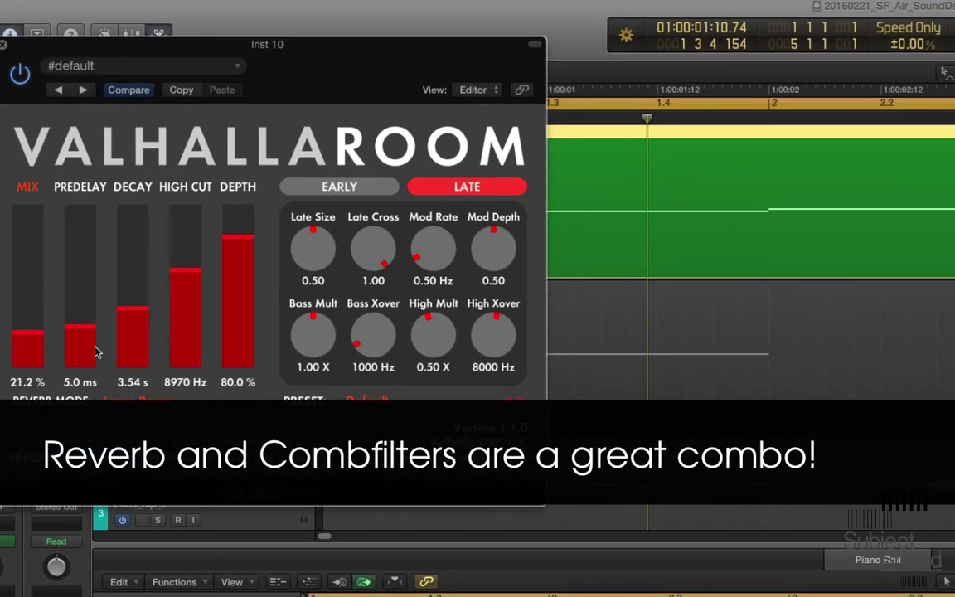
drag(124, 275, 141, 326)
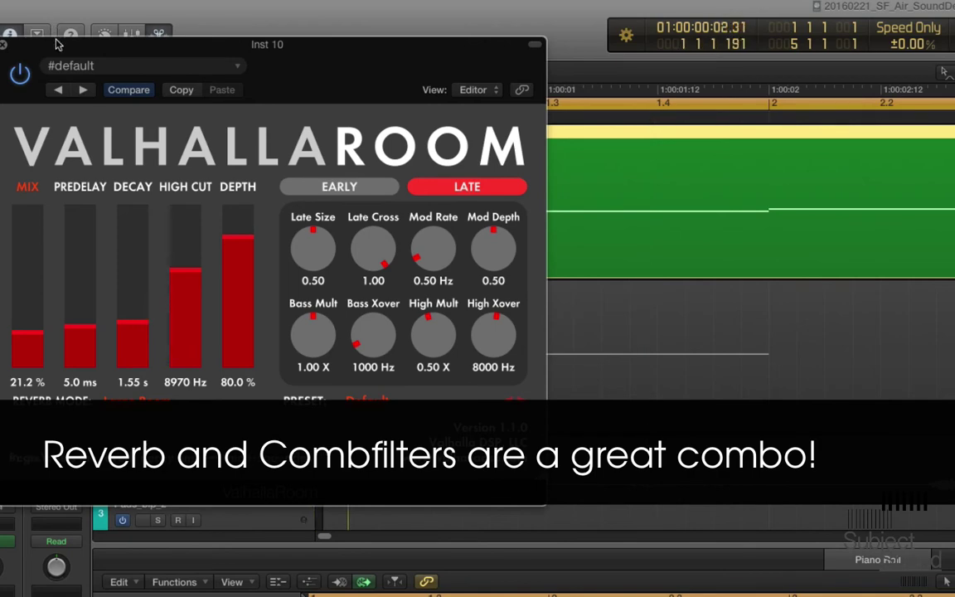
click(8, 43)
key(space)
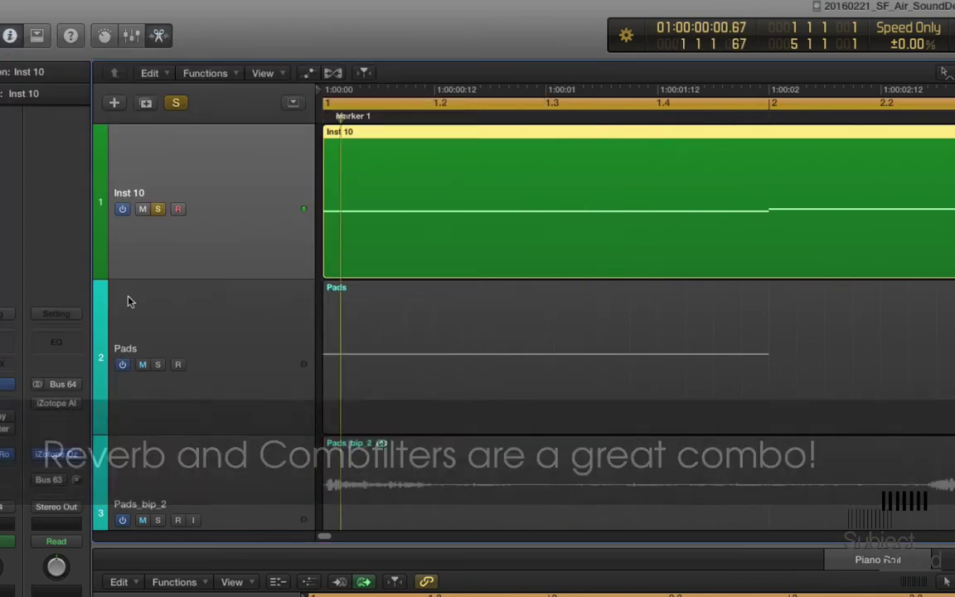
key(space)
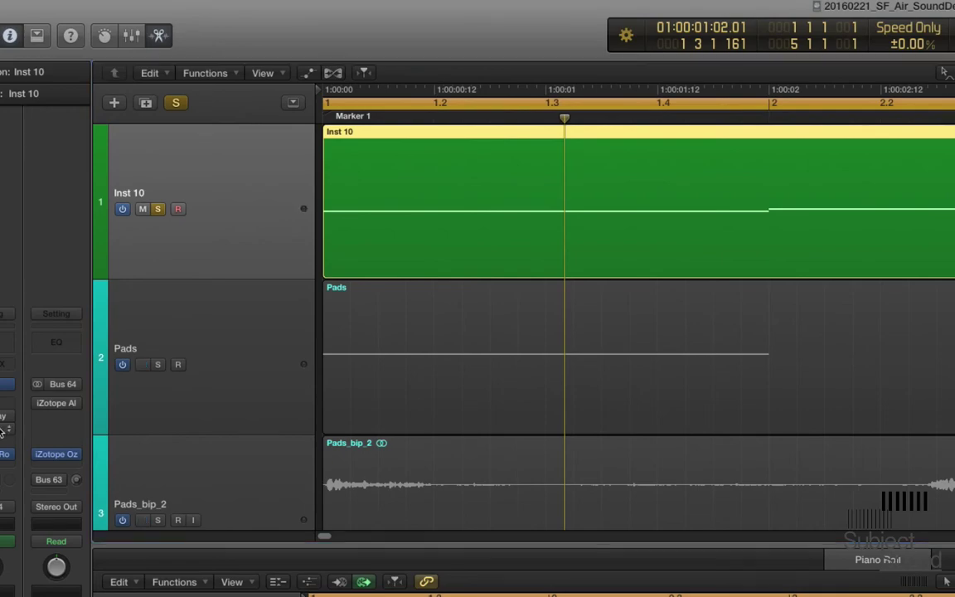
In MetaFilter, raise the mix to full and sweep the comb delay and feedback during playback.
click(6, 386)
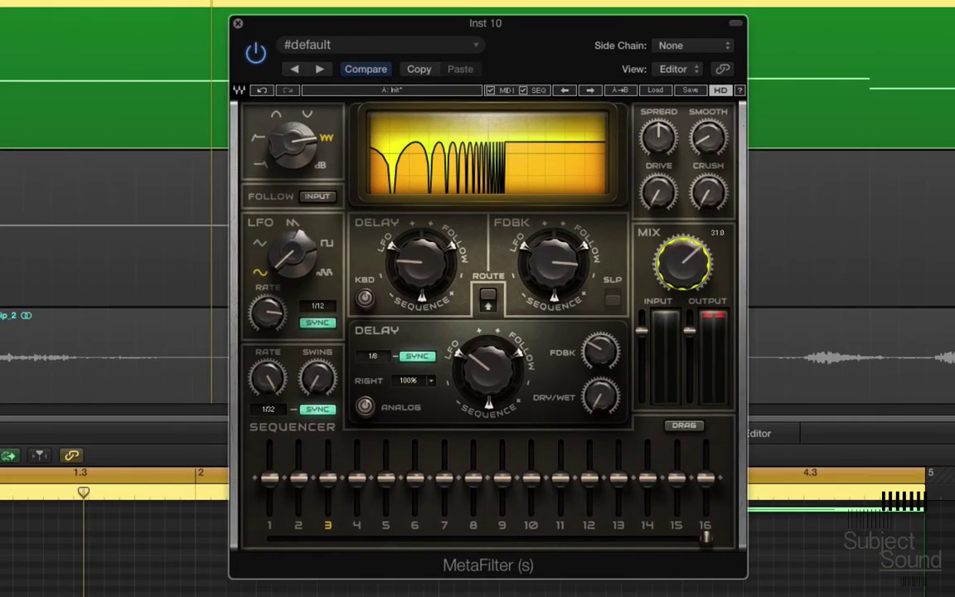
drag(698, 256, 685, 191)
key(space)
drag(683, 282, 683, 255)
drag(427, 247, 421, 270)
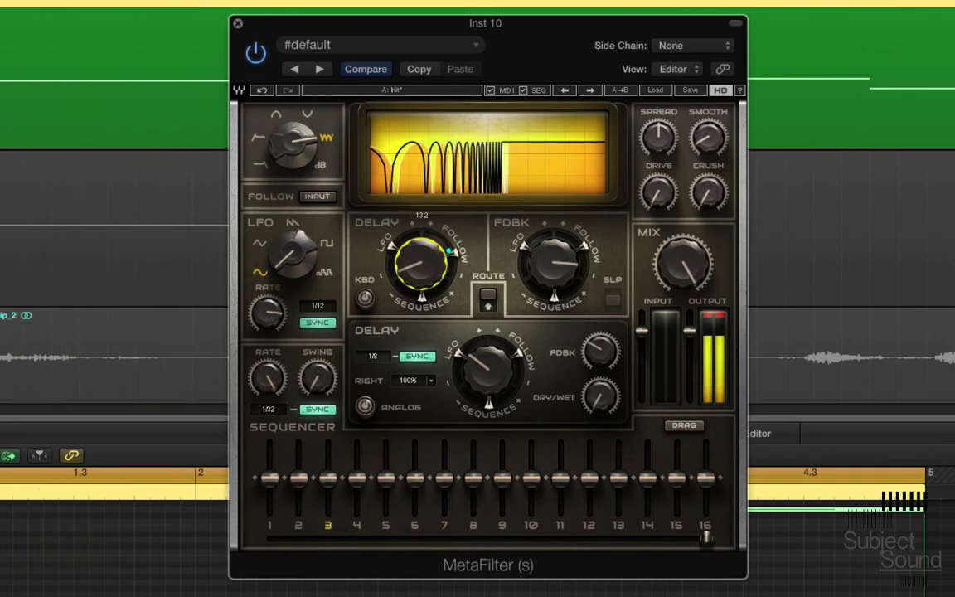
drag(555, 274, 559, 266)
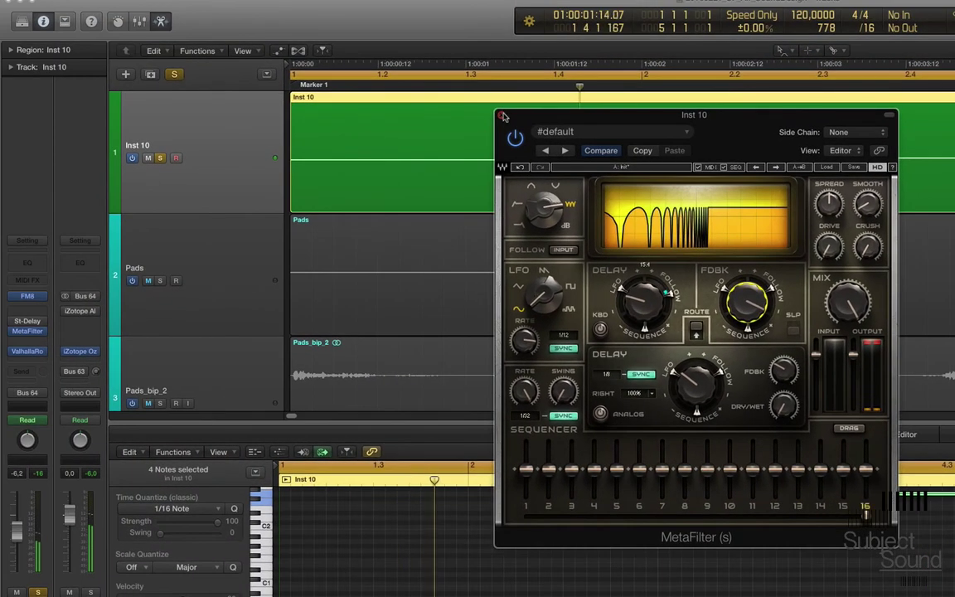
click(504, 115)
Move the last MetaFilter Comb ms automation point to 12.1 and curve the segment falling from 13.2 to 11.0.
drag(326, 368, 348, 400)
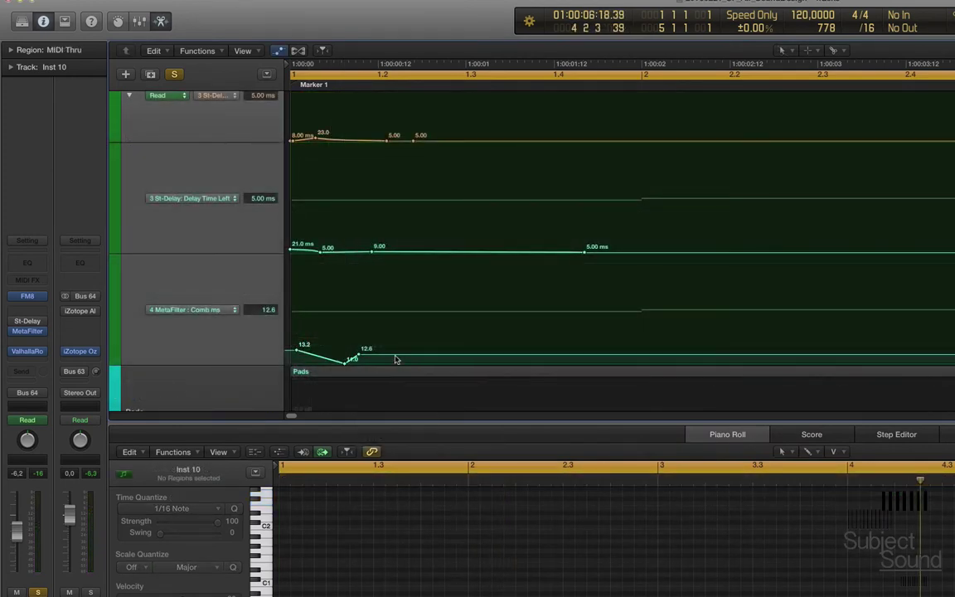
drag(394, 351, 461, 321)
drag(436, 359, 437, 353)
drag(322, 365, 320, 389)
key(space)
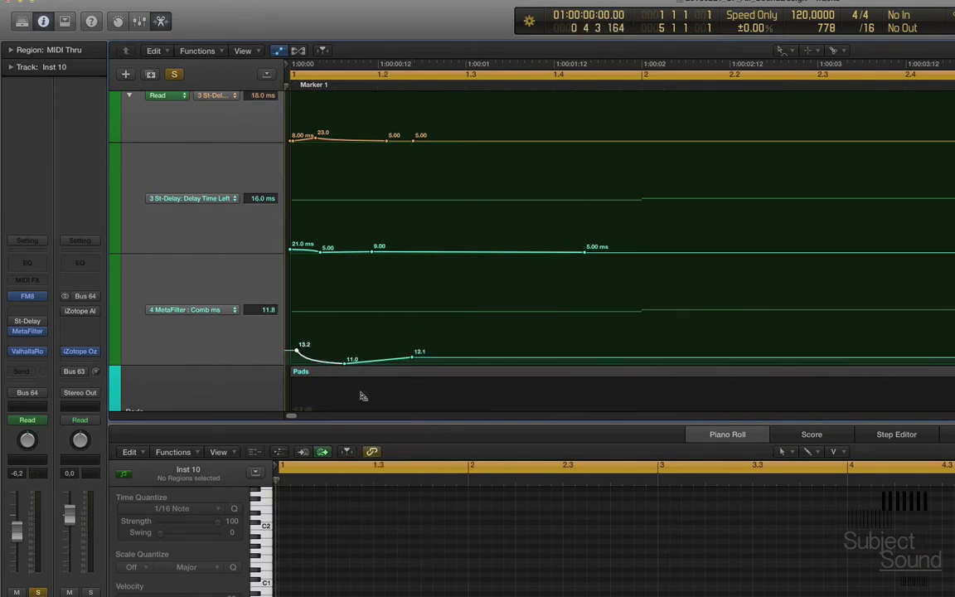
Audition the Comb ms automation, raising its lowest point to 12.3 and the points following it to 16.0.
key(space)
key(space)
mouse_move(345, 363)
mouse_down()
mouse_move(345, 339)
mouse_move(344, 358)
mouse_up()
key(space)
key(space)
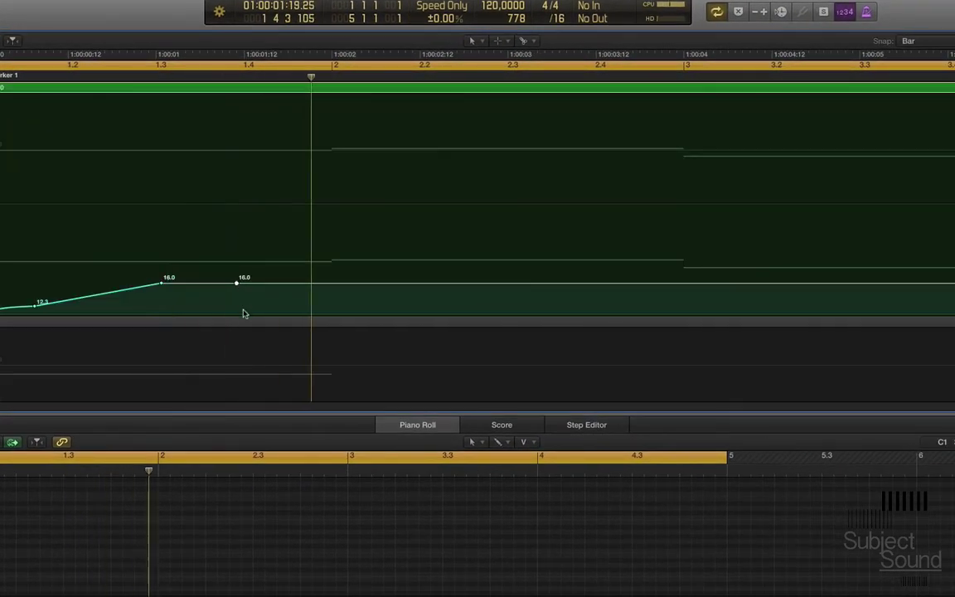
Extend the Comb ms automation with a drop to 11.0, held past bar 2, and a curved rise to 14.3.
click(246, 313)
click(253, 314)
click(383, 314)
click(425, 314)
drag(425, 314, 461, 293)
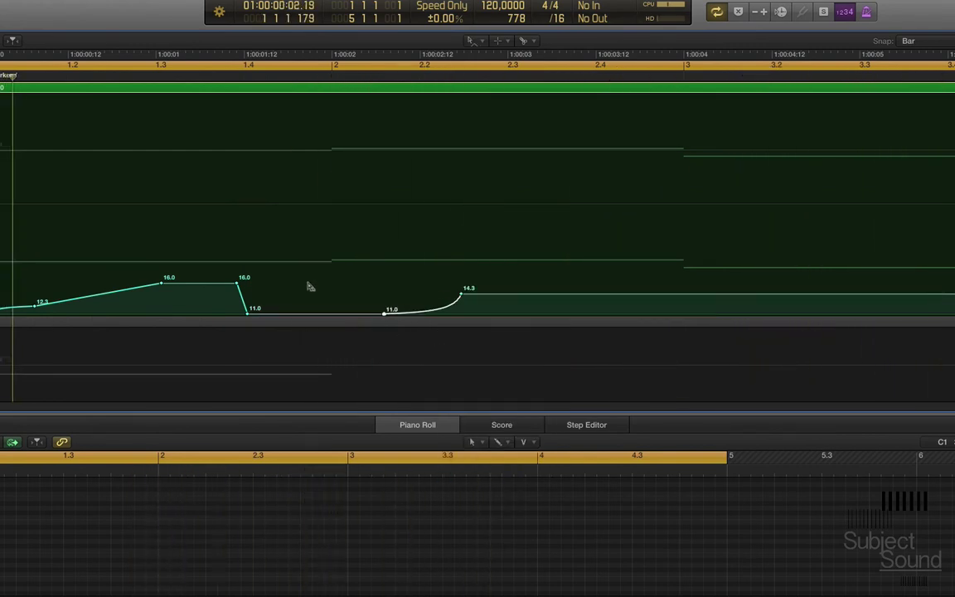
Hide the track automation and the Piano Roll, and play the whole Inst 10 region.
key(a)
click(478, 88)
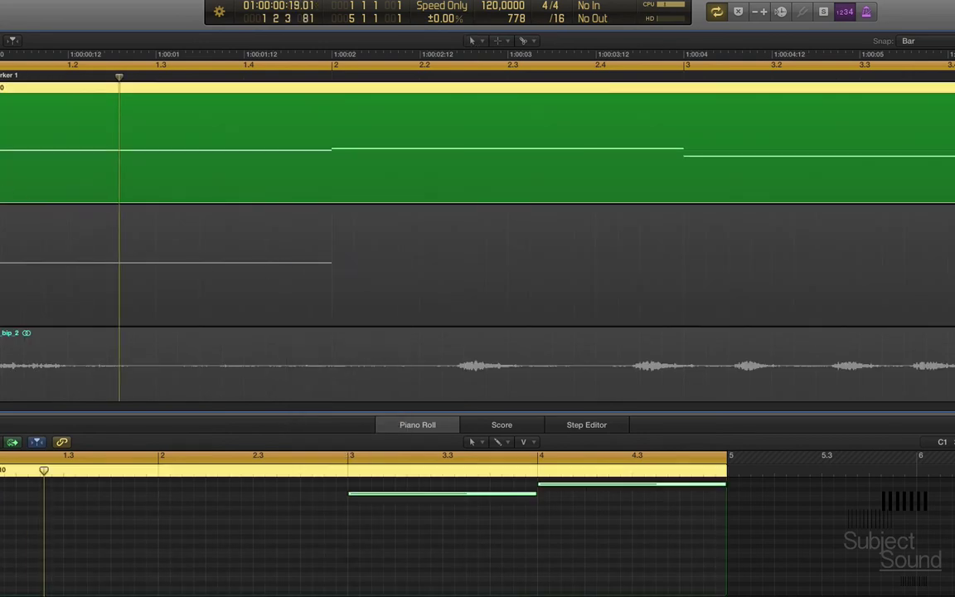
key(super+Left)
key(t)
click(8, 106)
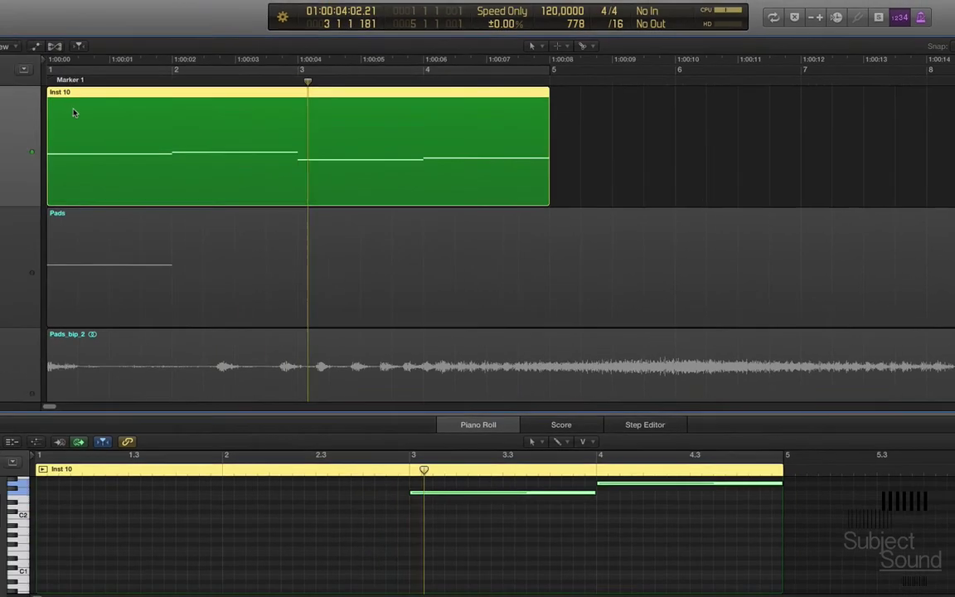
key(e)
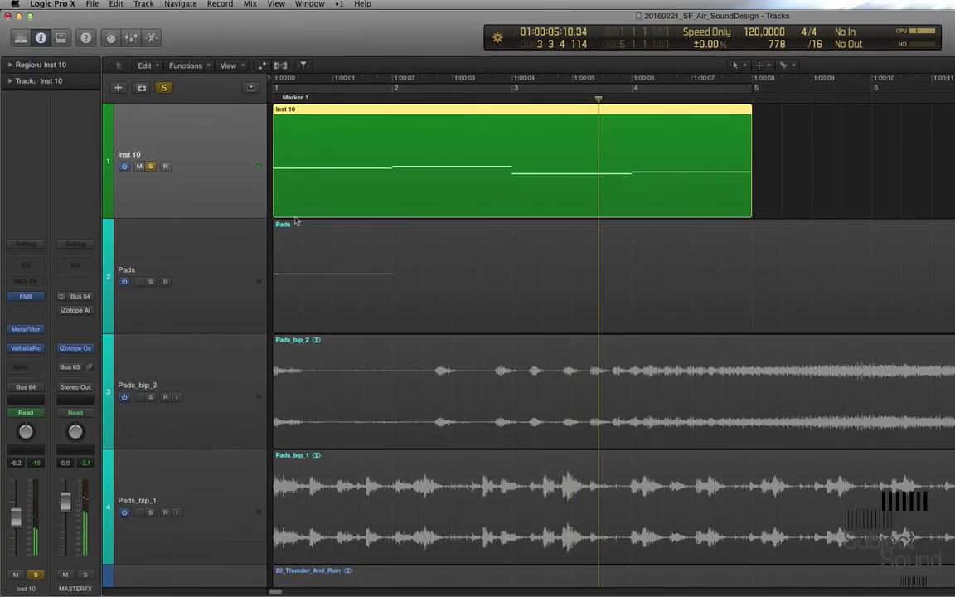